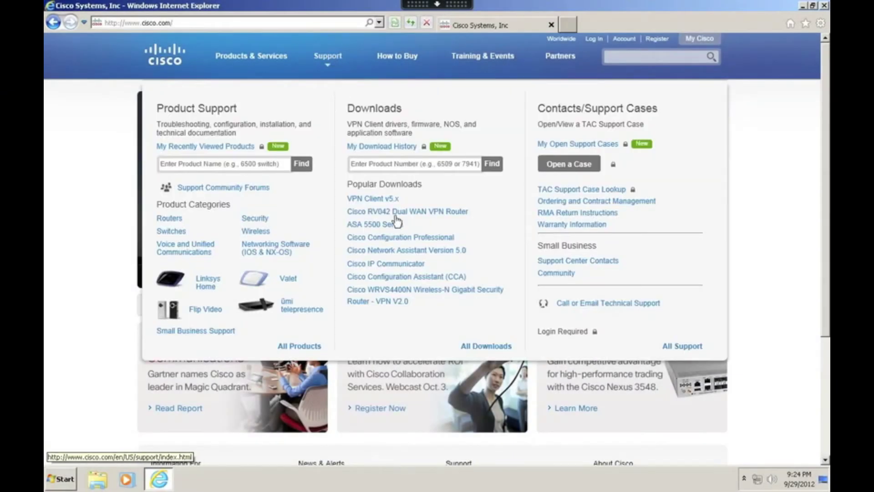
Step: Go to the All Downloads page from the cisco.com Support menu
left_click(487, 347)
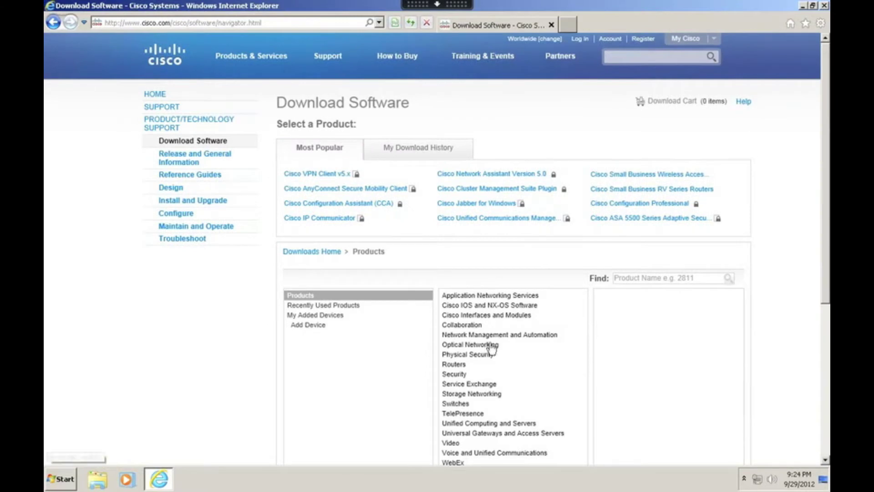
scroll(515, 329, "down", 5)
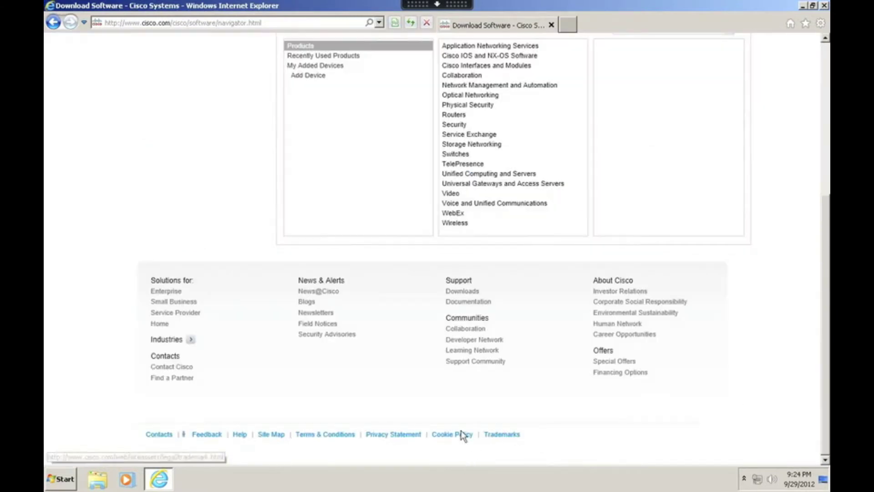
Step: Browse Wireless > Cisco Spectrum Intelligence > Cisco Spectrum Expert to the Spectrum Expert Wi-Fi downloads
left_click(454, 224)
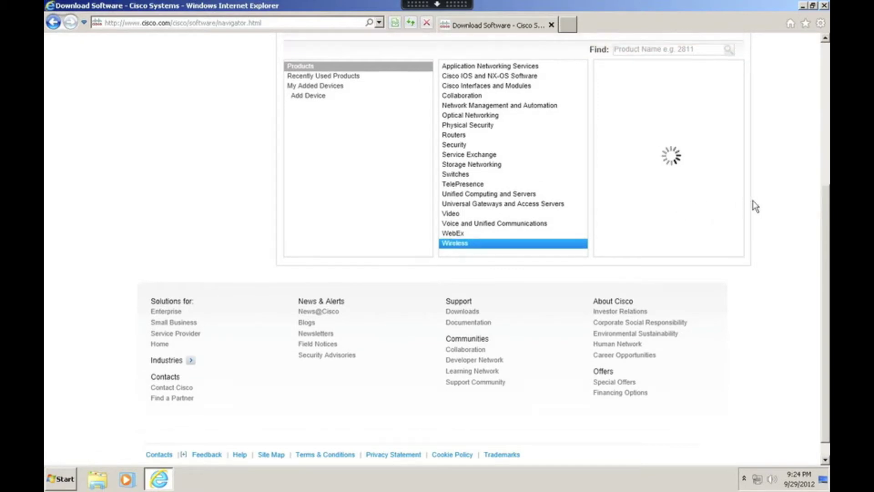
scroll(753, 200, "up", 3)
scroll(753, 200, "up", 3)
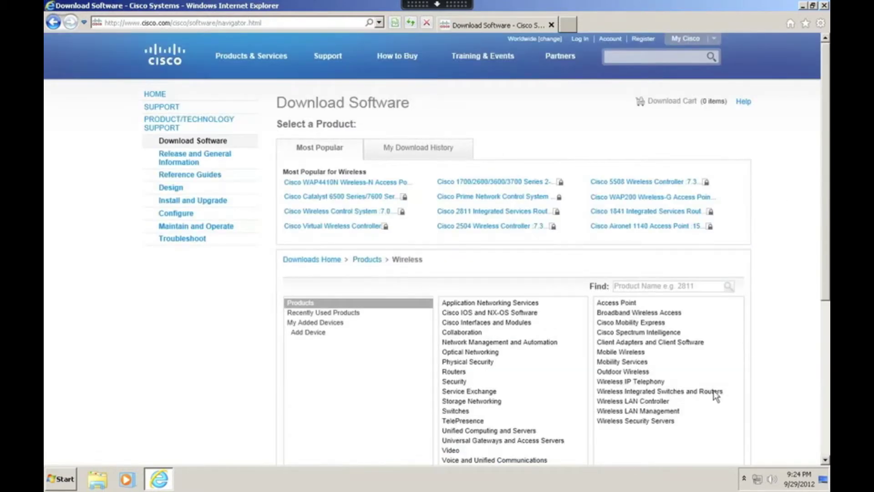
left_click(655, 334)
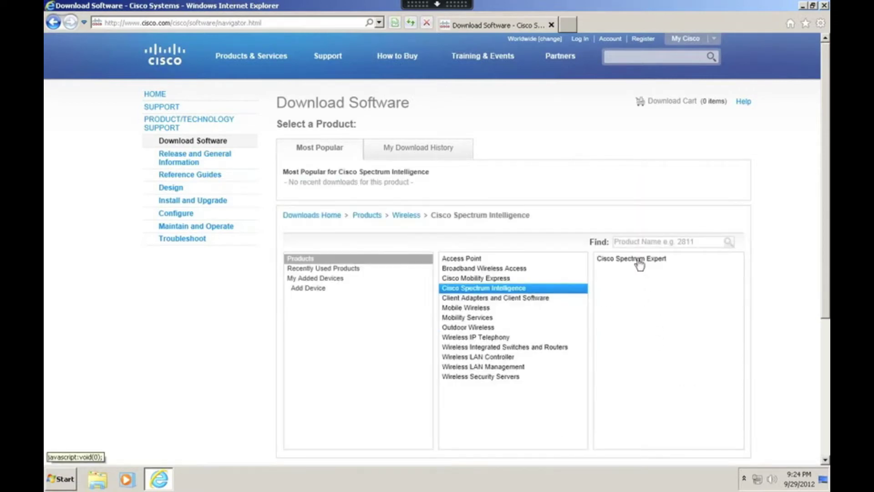
left_click(639, 259)
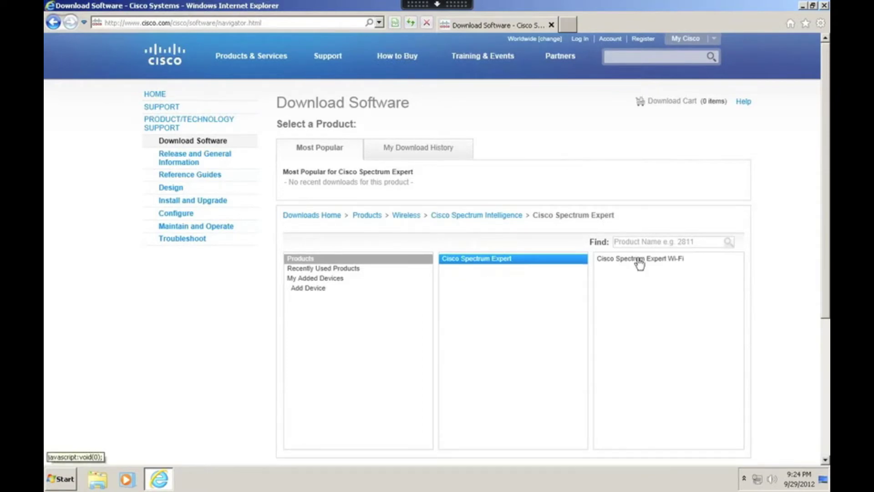
left_click(640, 264)
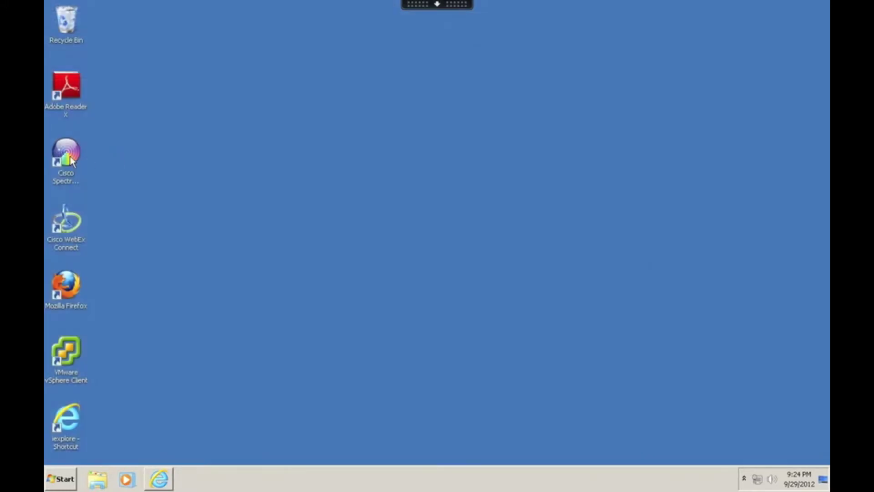
Step: Start Cisco Spectrum Expert from its desktop shortcut
left_click(71, 160)
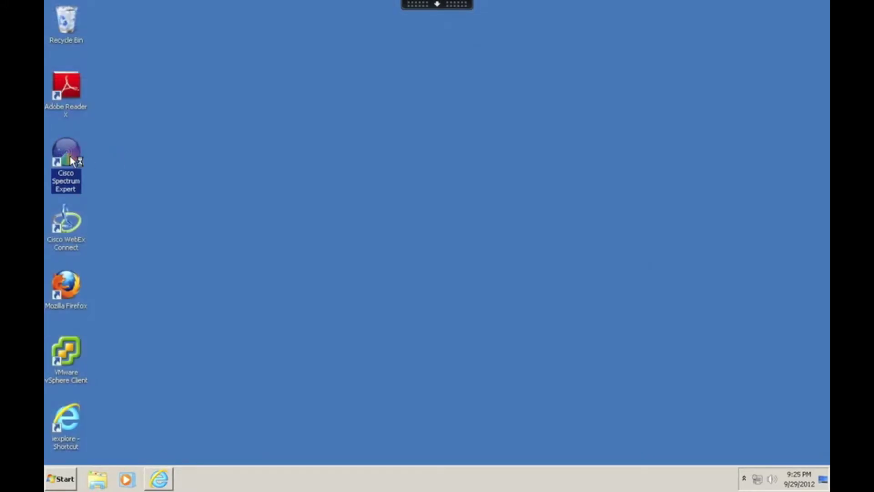
double_click(71, 160)
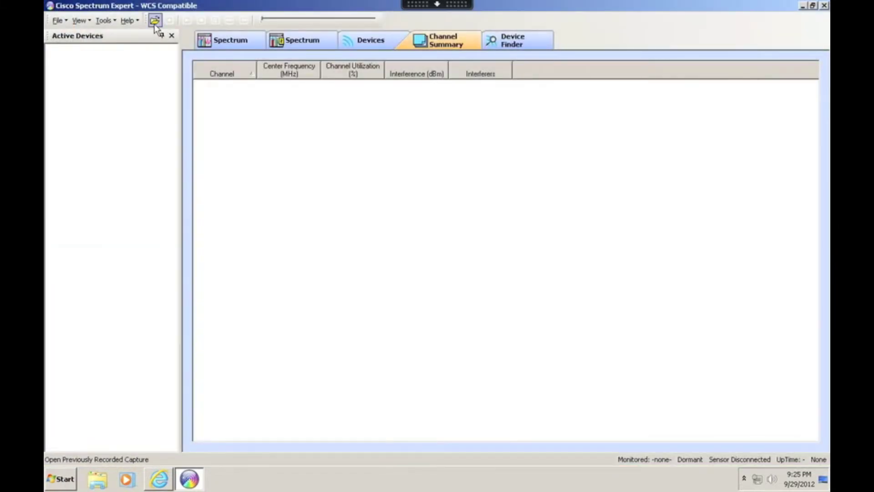
Step: Play the Bluetooth Piconet capture from C:\Program Files (x86)\Cisco\Cisco Spectrum Expert\demoCaptures
left_click(156, 27)
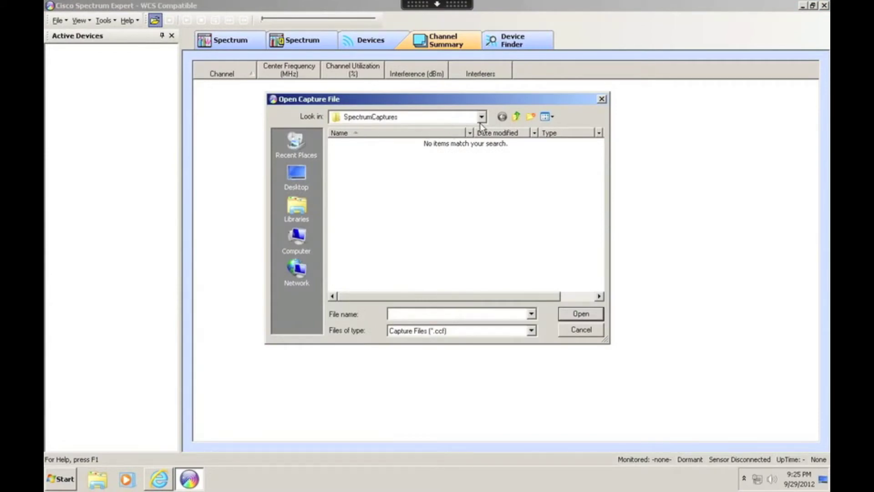
left_click(297, 241)
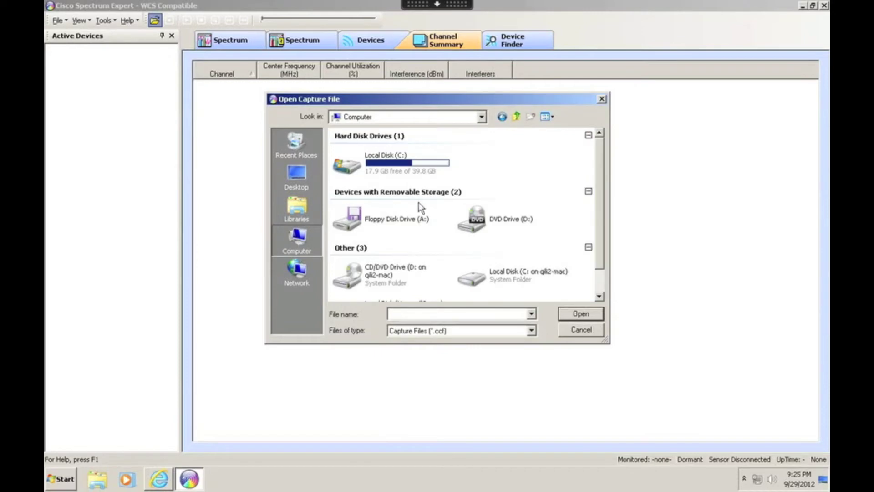
double_click(394, 174)
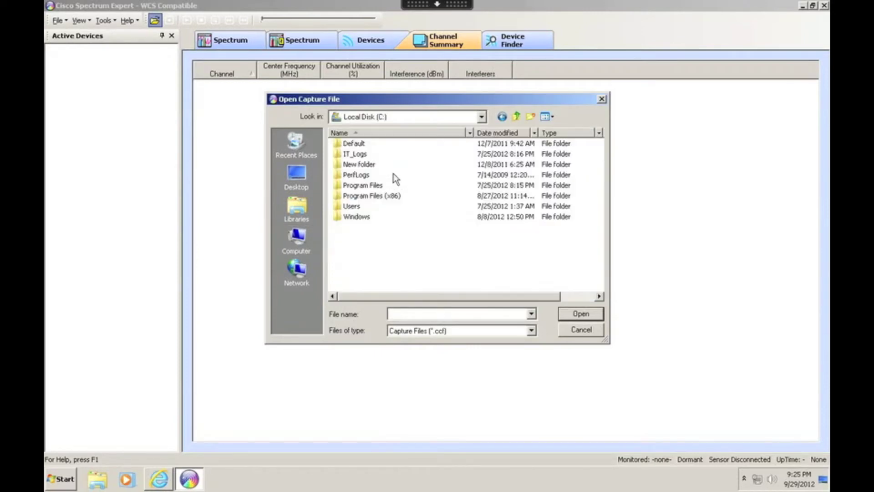
double_click(374, 196)
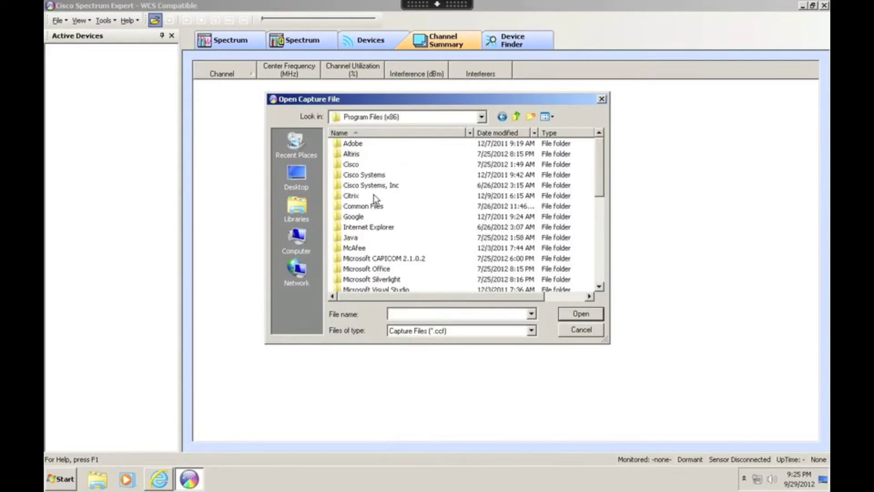
double_click(350, 166)
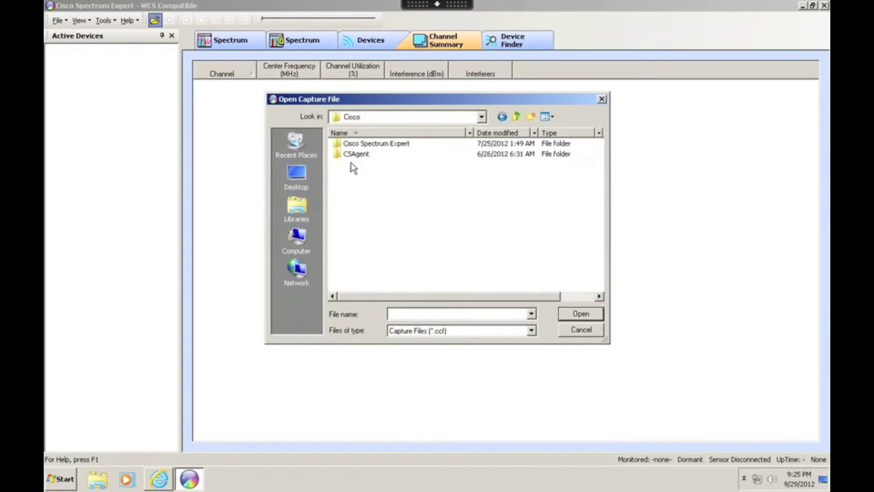
left_click(398, 146)
double_click(399, 147)
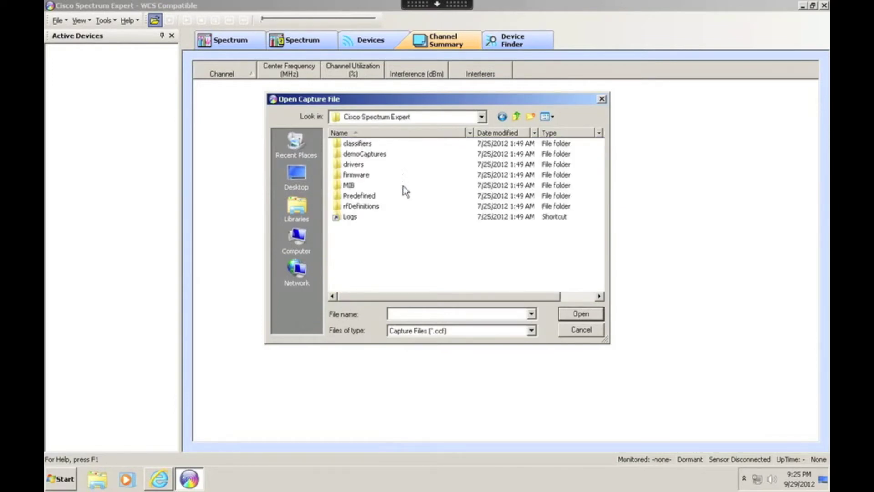
double_click(374, 157)
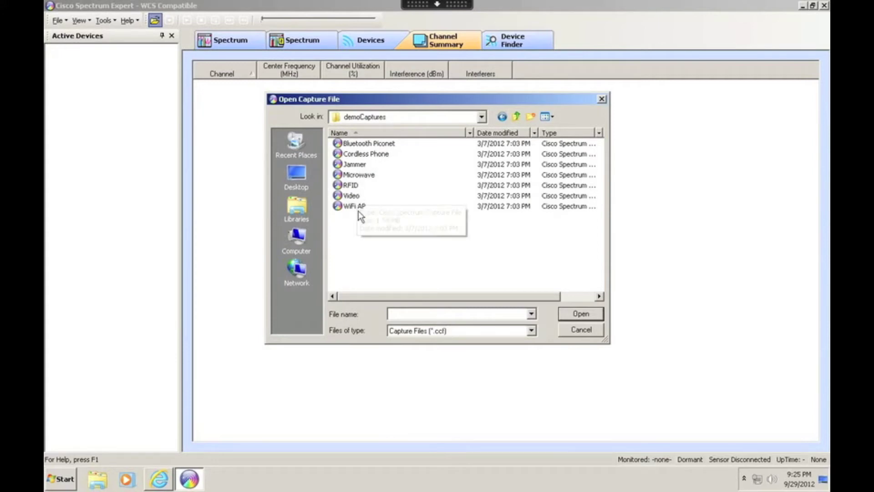
double_click(367, 144)
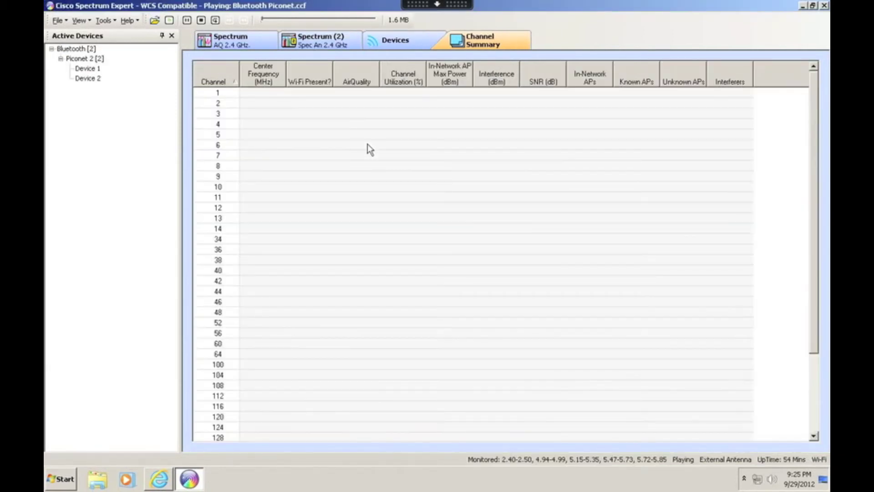
Step: Show the Bluetooth capture's Spectrum (2) FFT and spectrogram charts and skip playback ahead
left_click(235, 43)
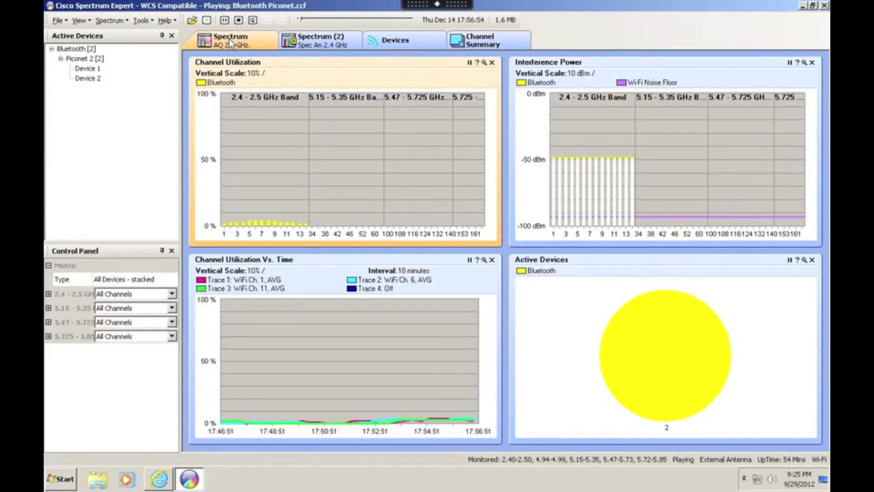
left_click(314, 44)
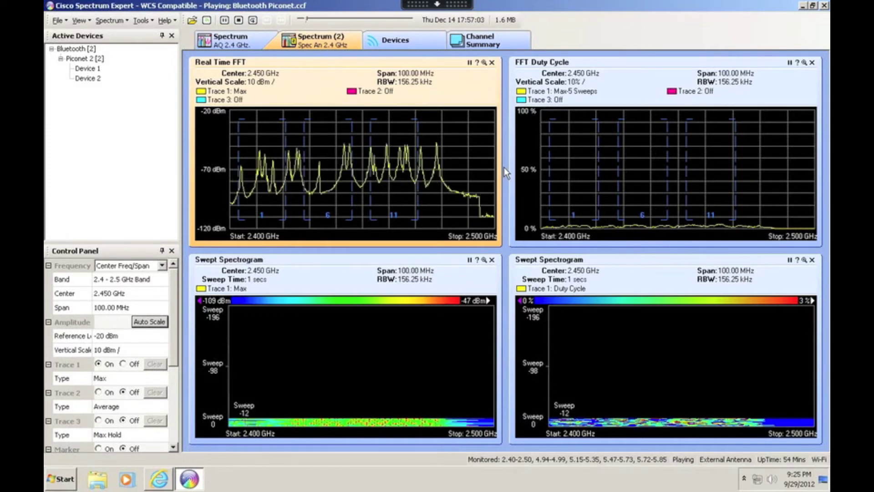
left_click(319, 21)
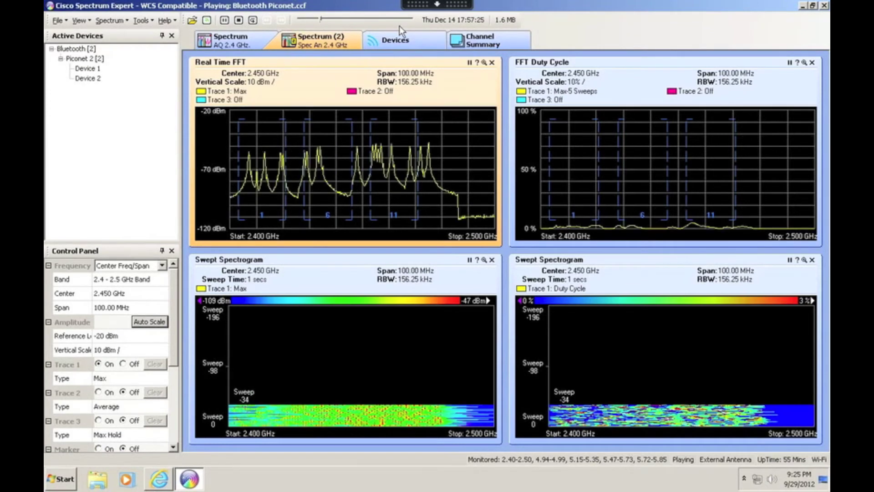
left_click(192, 22)
Step: Play the Microwave capture and list its microwave oven affecting channels 6–12
left_click(360, 176)
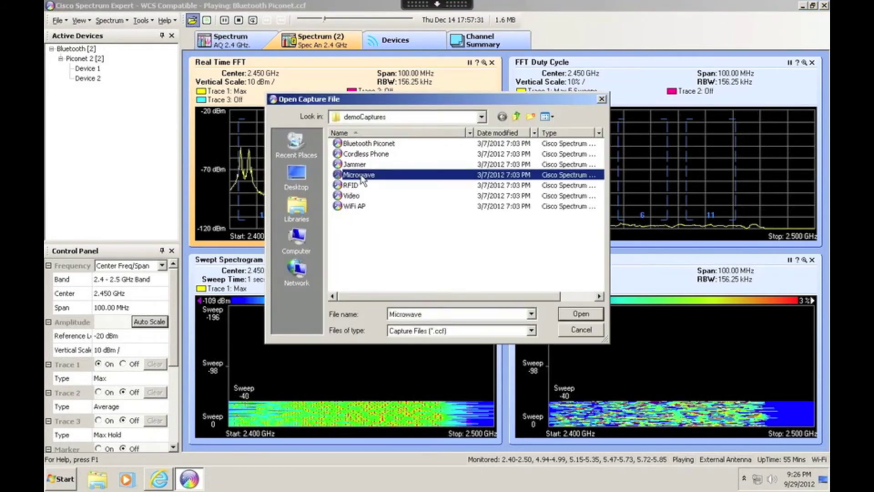
double_click(361, 177)
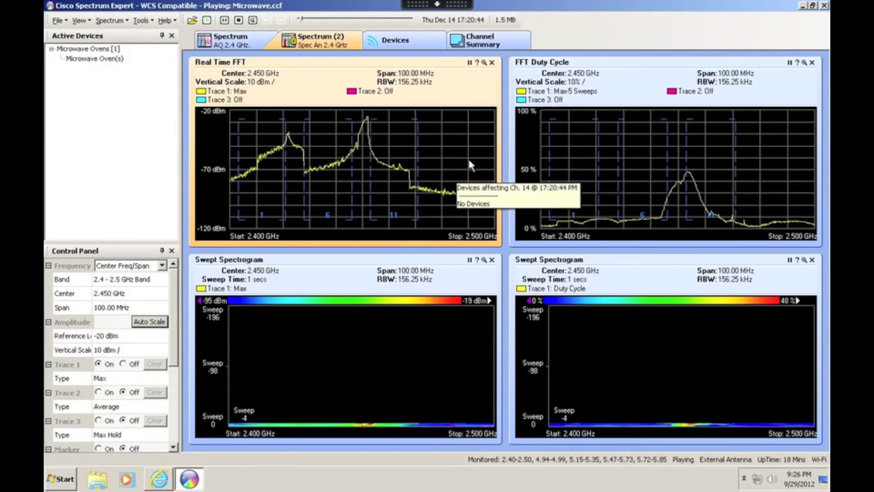
left_click(396, 42)
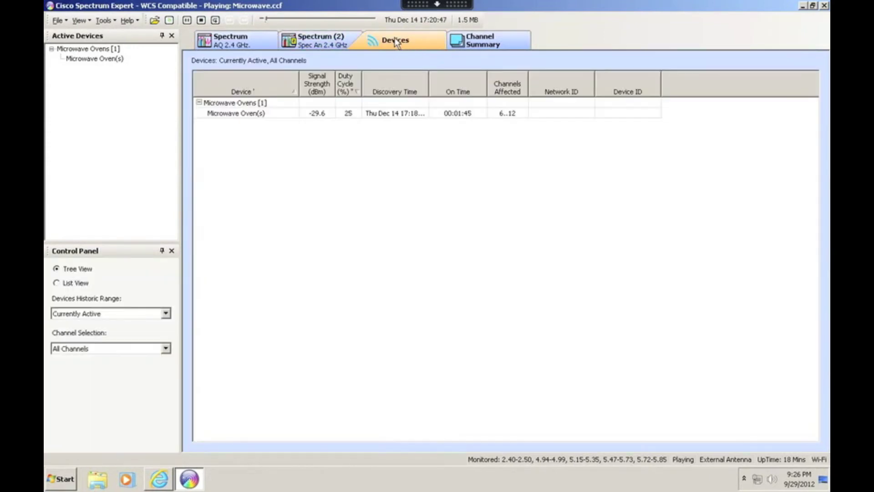
double_click(269, 112)
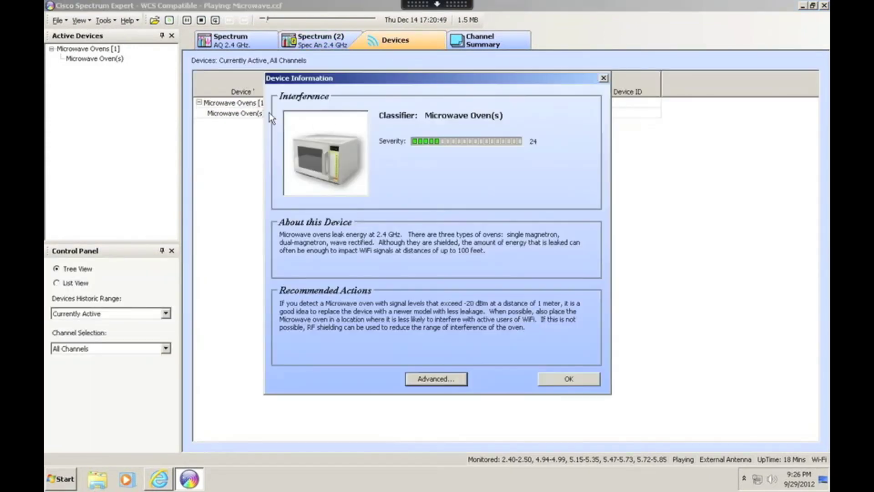
left_click(431, 378)
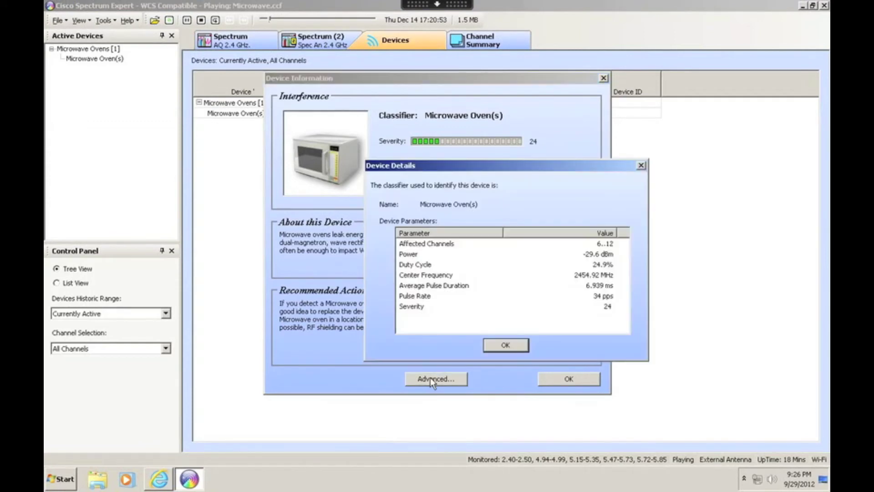
left_click(429, 244)
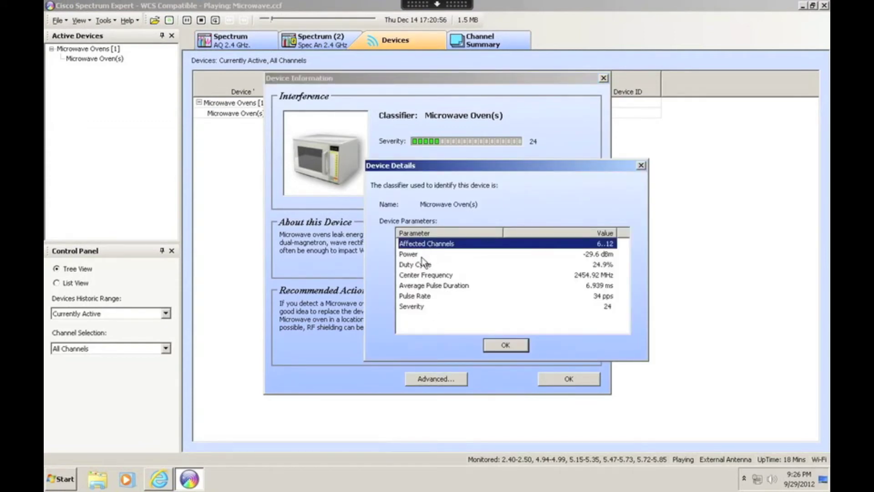
left_click(421, 257)
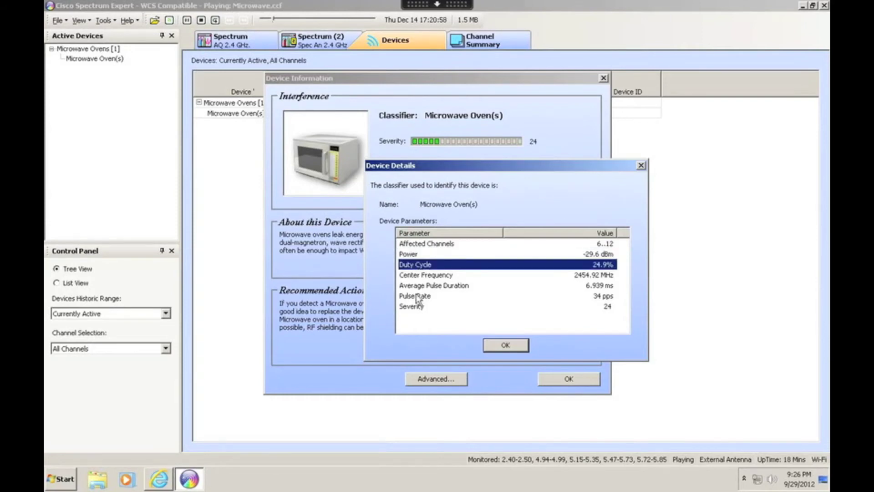
left_click(418, 298)
left_click(416, 308)
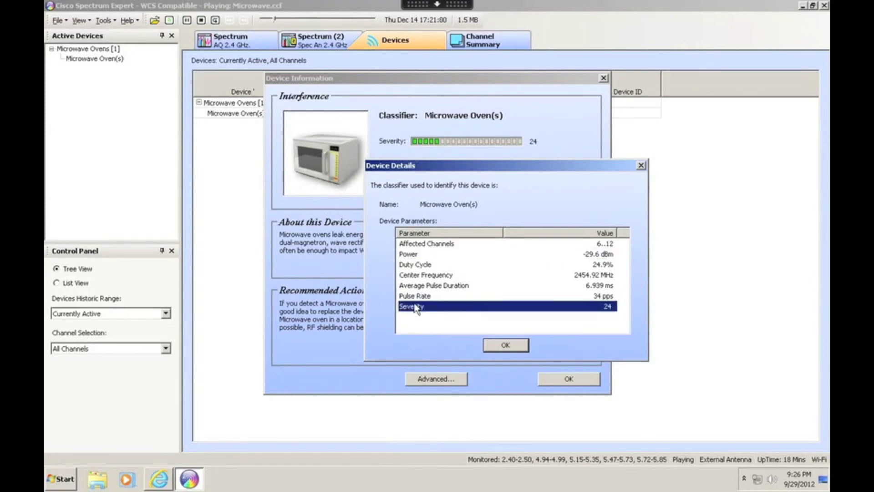
left_click(507, 345)
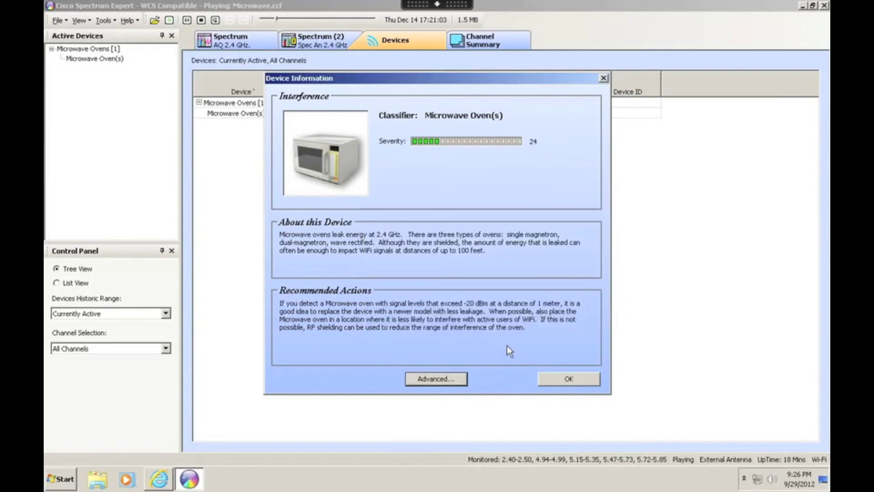
left_click(567, 380)
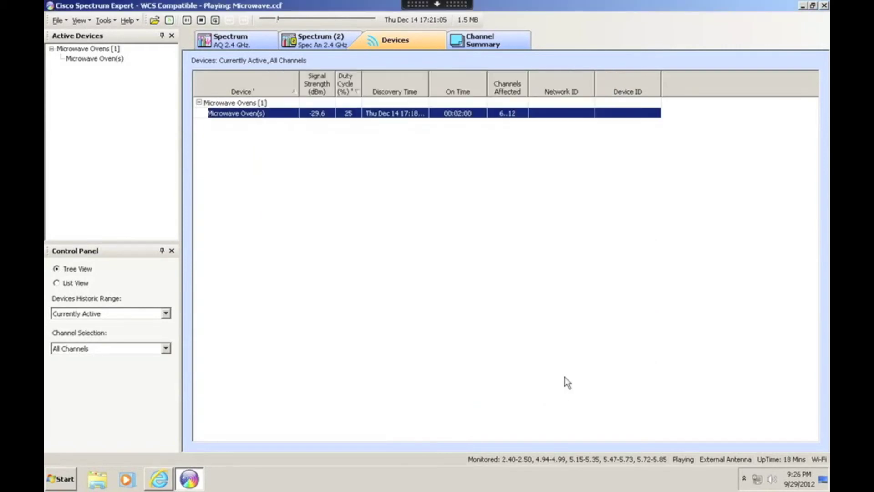
left_click(228, 43)
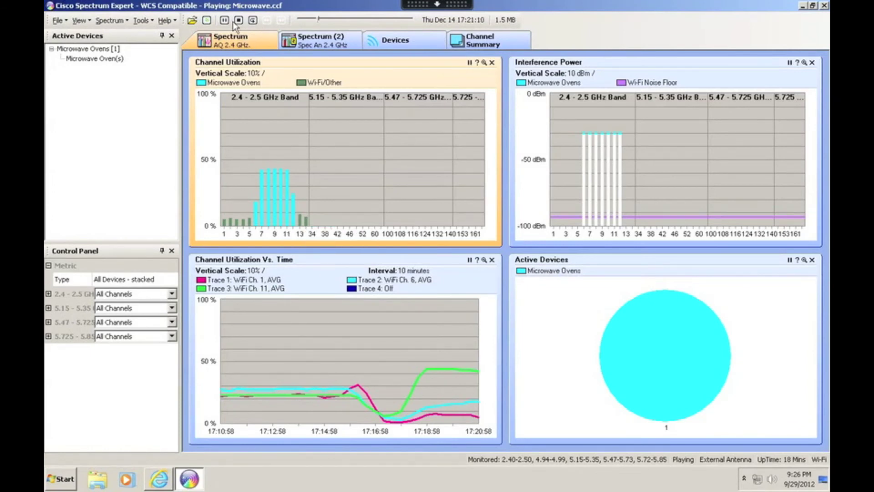
Step: Play the Video capture and list its analog video devices on channels 2–8 and 6–11
left_click(192, 20)
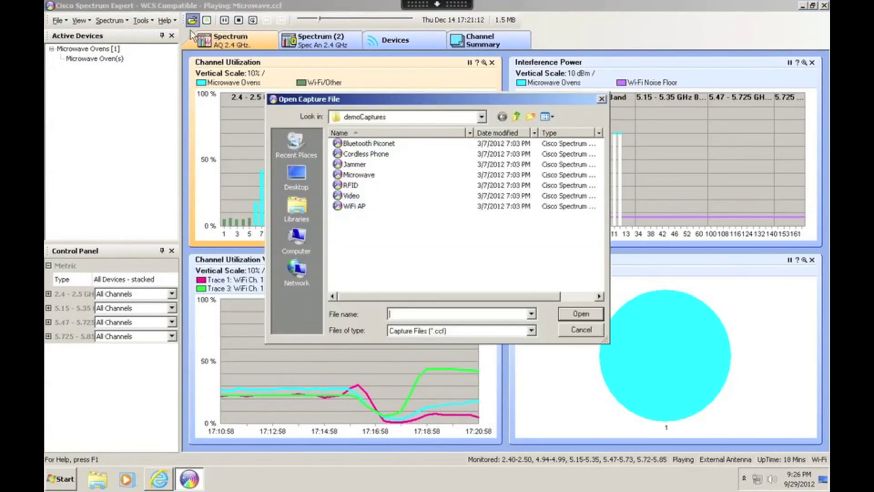
left_click(354, 197)
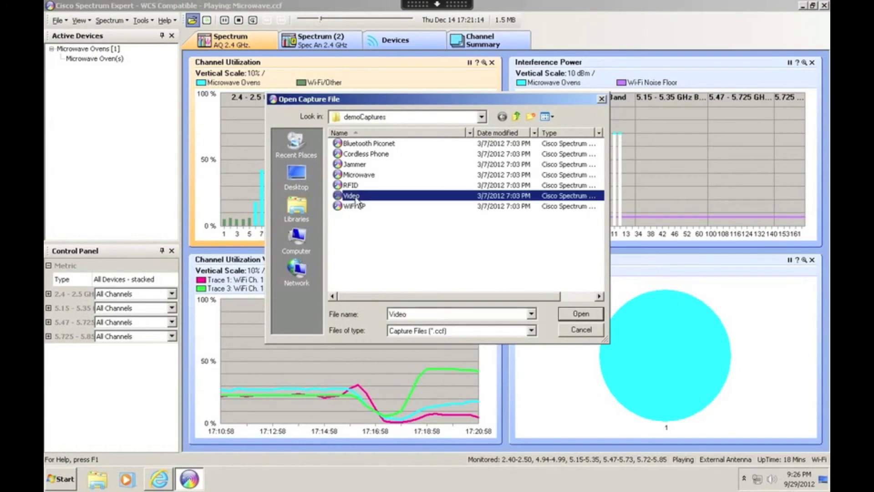
double_click(355, 199)
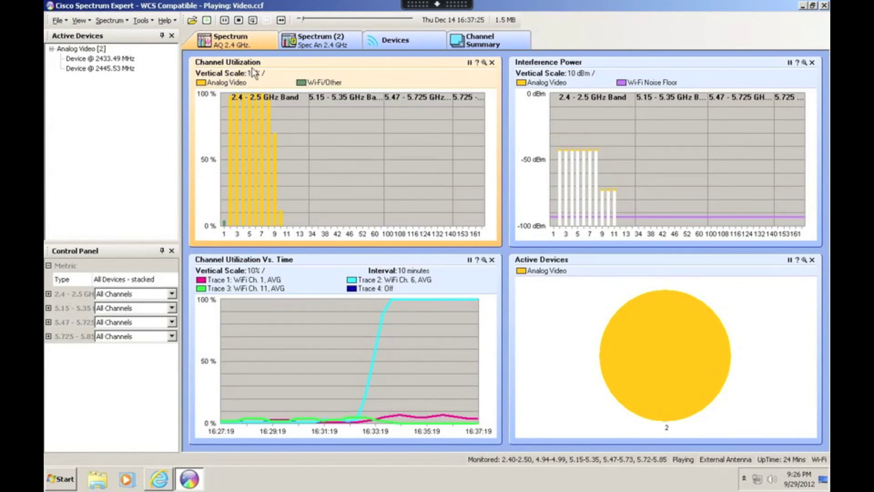
left_click(316, 40)
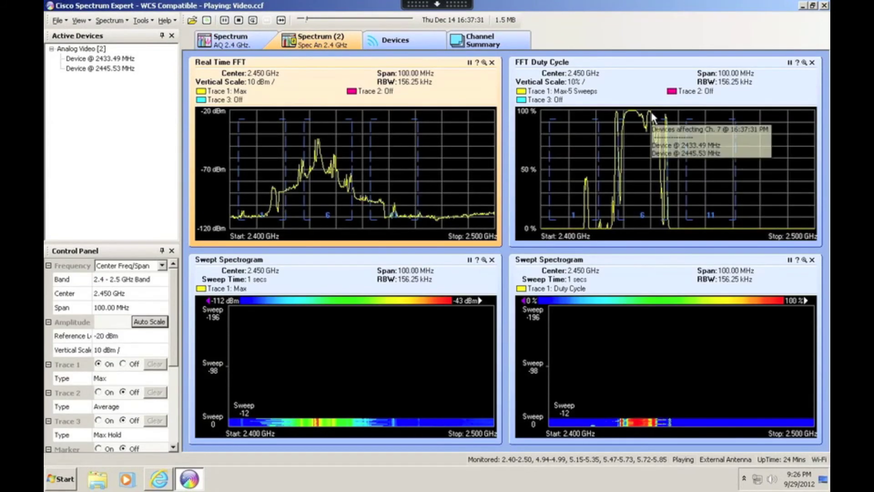
left_click(407, 44)
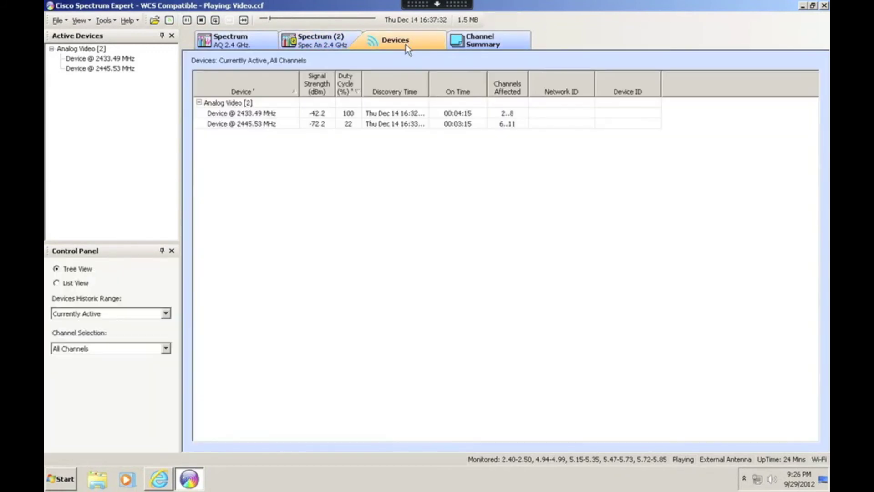
double_click(245, 118)
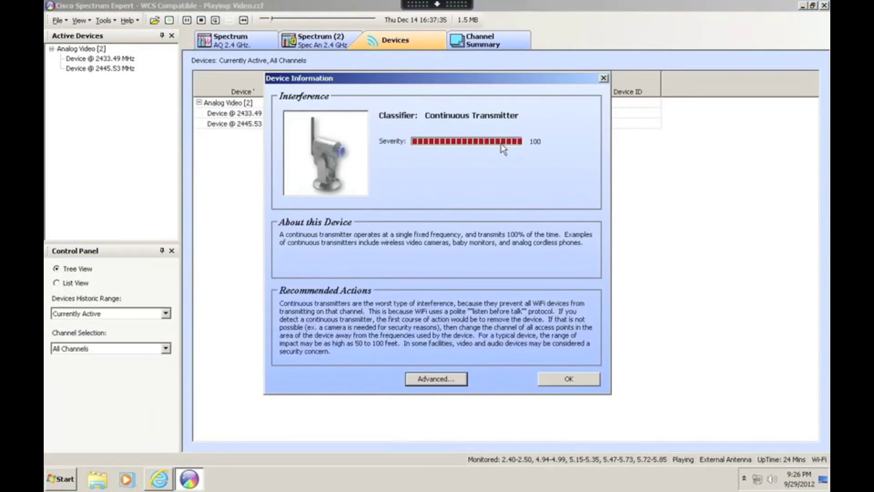
left_click(433, 379)
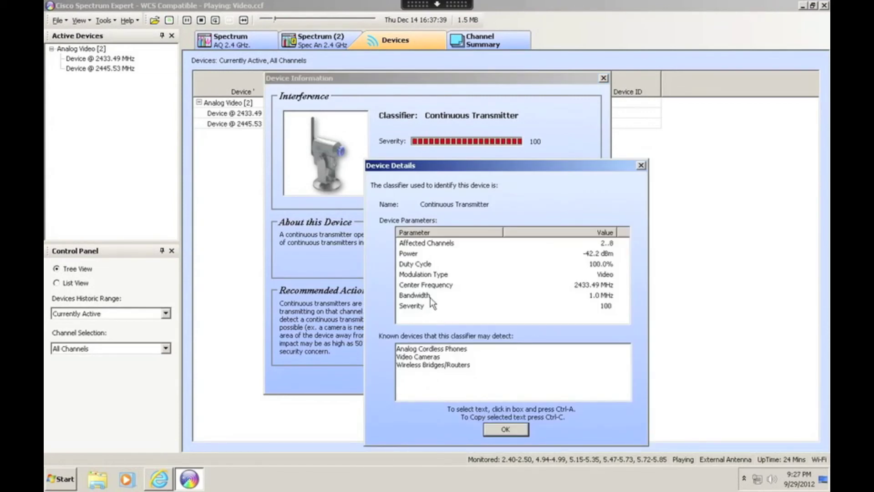
left_click(418, 297)
left_click(419, 285)
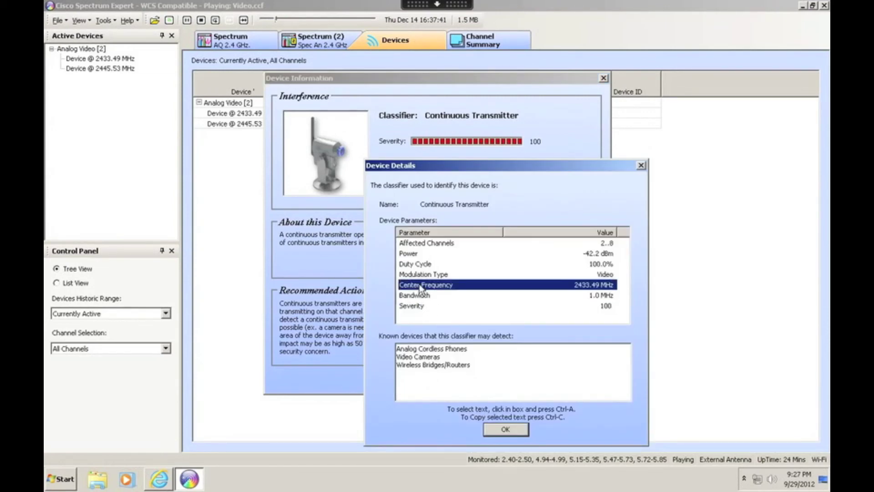
left_click(421, 275)
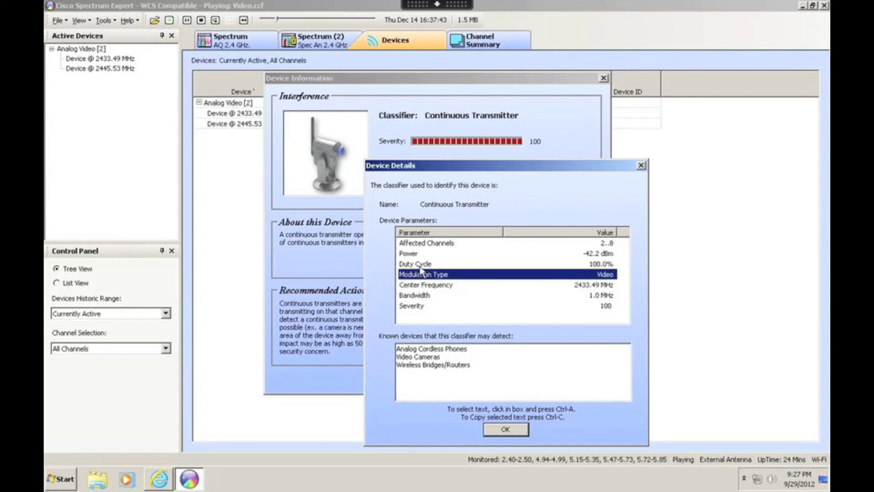
left_click(421, 266)
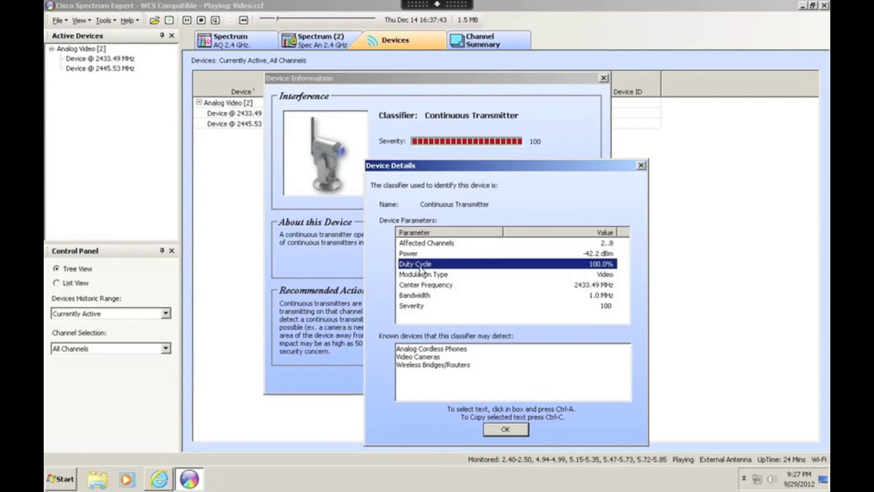
left_click(501, 428)
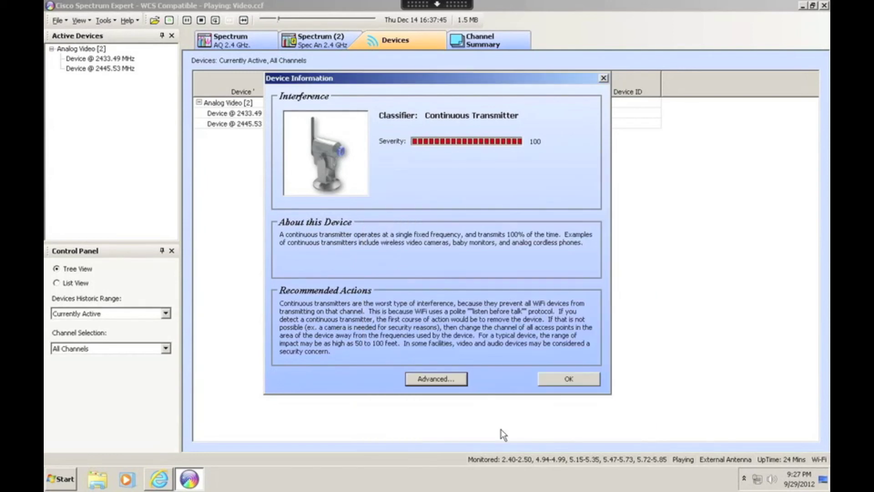
left_click(573, 375)
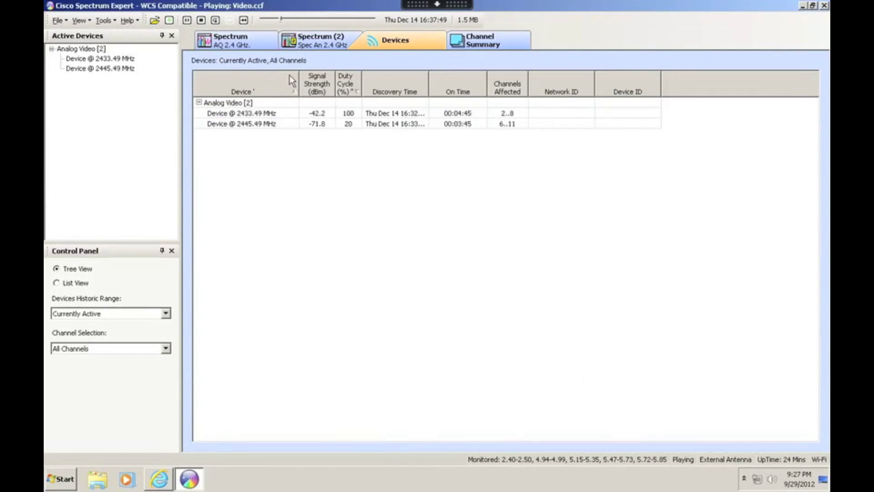
Step: Go via the Spectrum tab back to the Spectrum (2) FFT, duty cycle and spectrogram charts
left_click(232, 38)
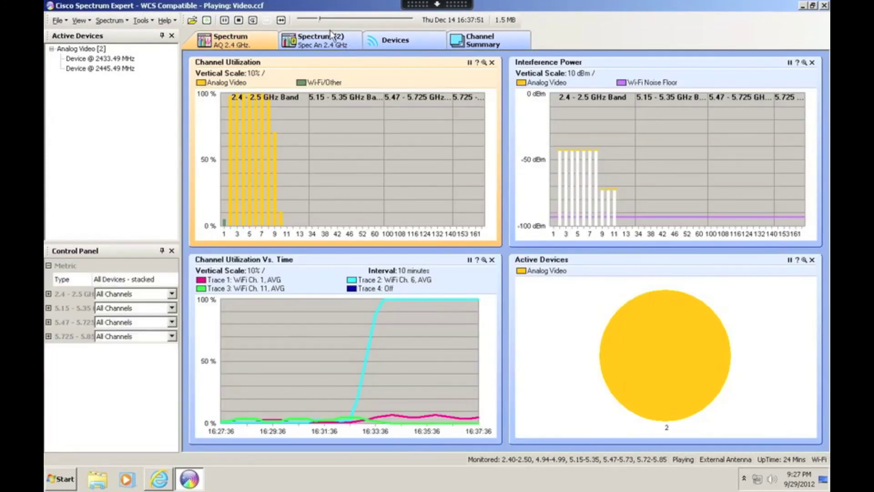
left_click(322, 42)
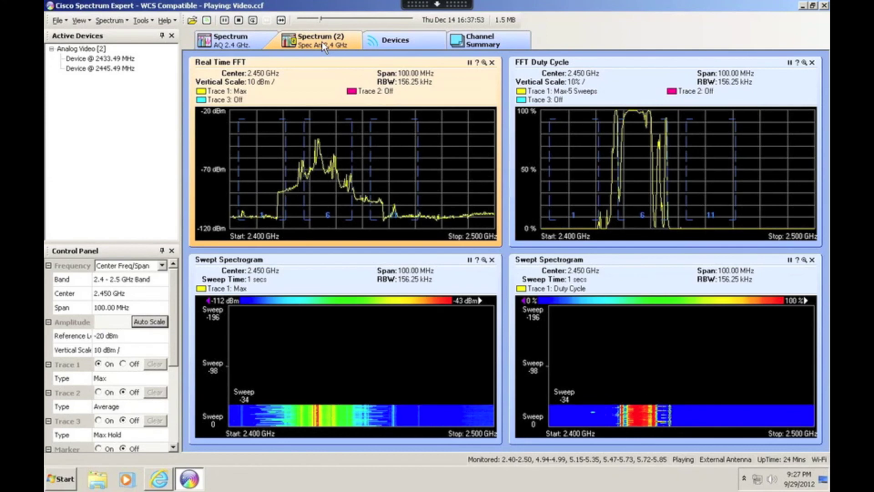